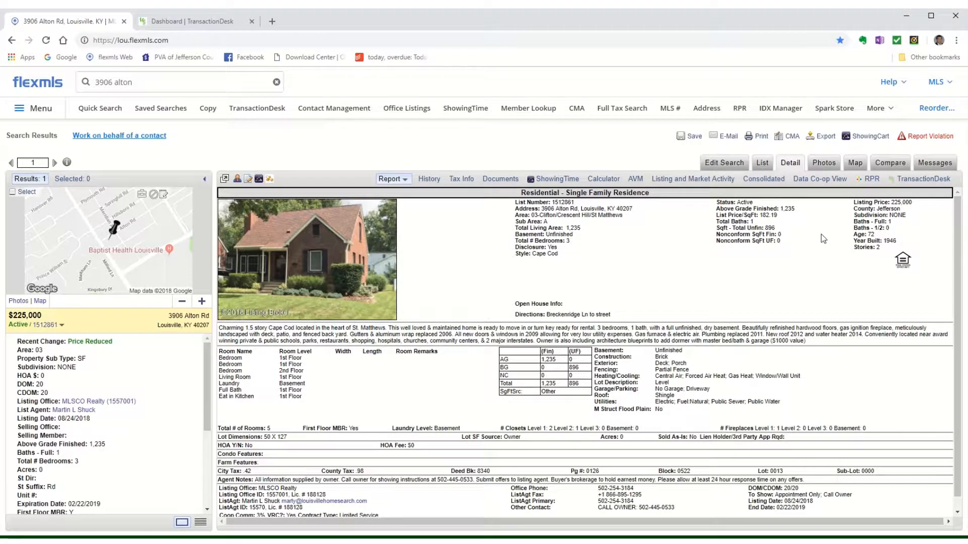
Step: Create a Residential Sale transaction for the MLS 1512861 listing in TransactionDesk, with the user as Selling Agent
{"action": "left_click", "coordinate": [922, 179]}
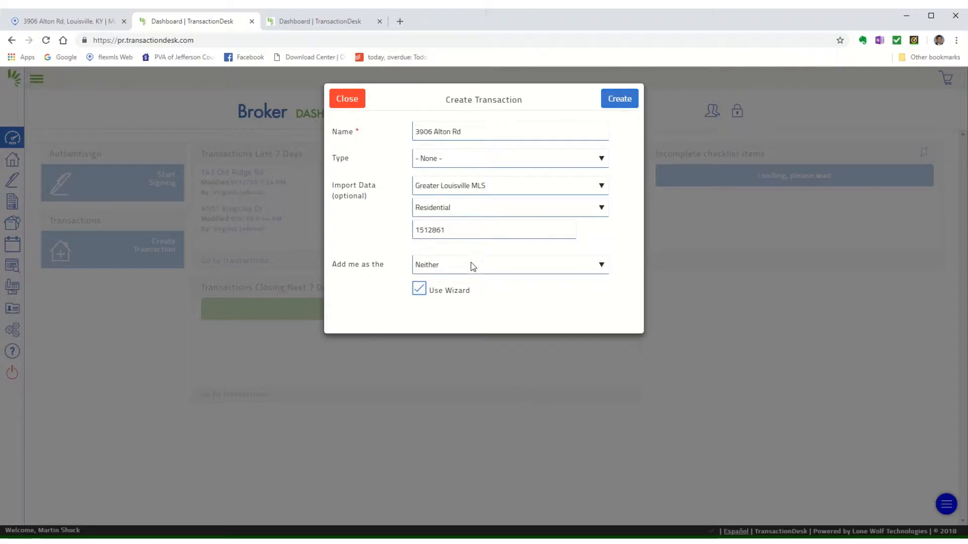
{"action": "left_click", "coordinate": [602, 160]}
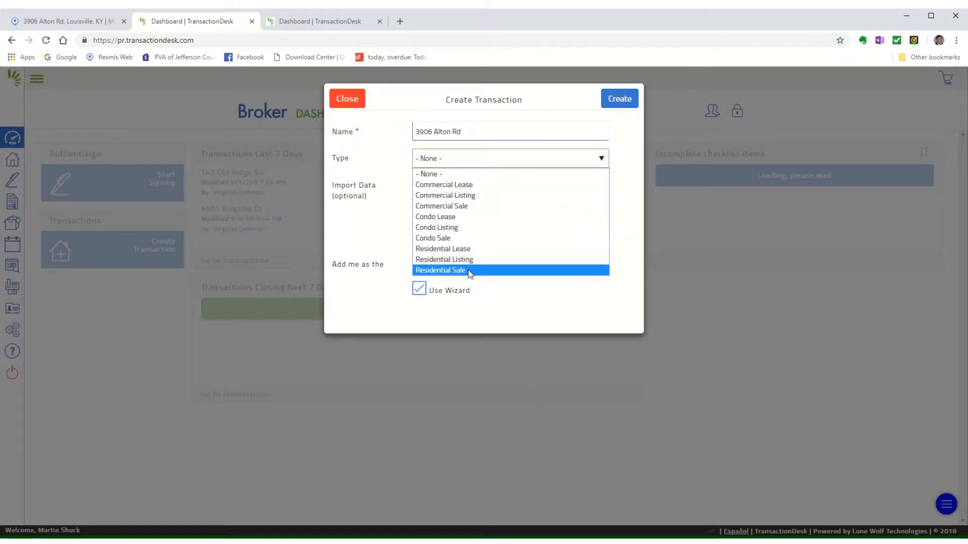
{"action": "left_click", "coordinate": [464, 271]}
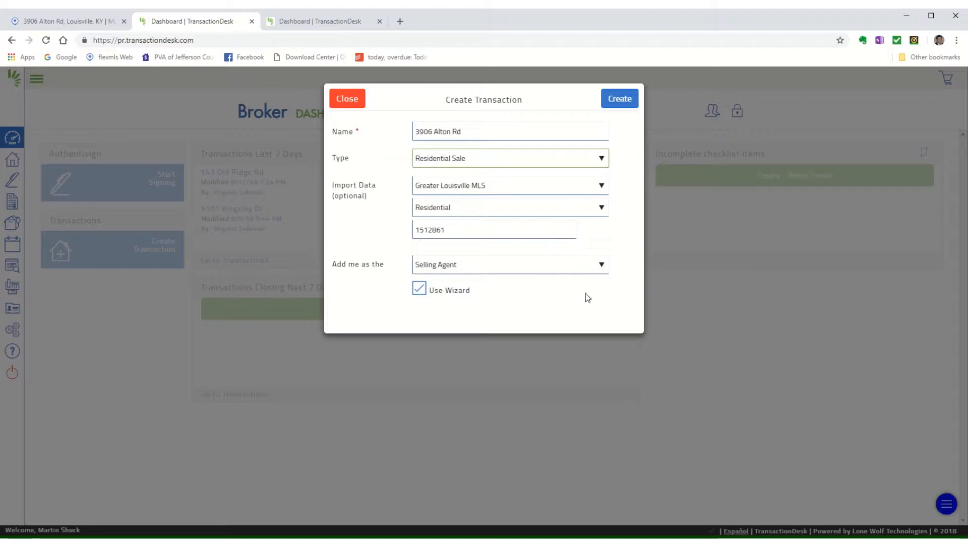
{"action": "left_click", "coordinate": [604, 264]}
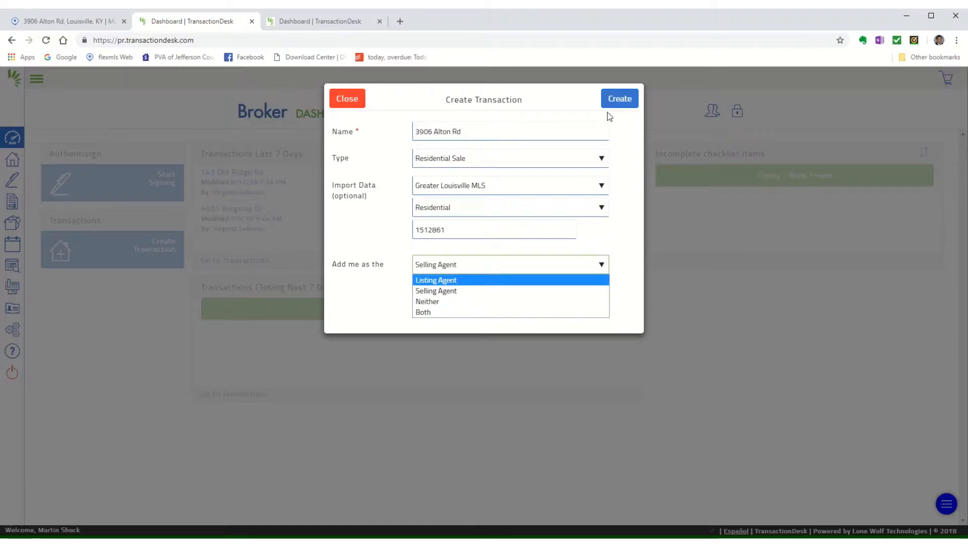
{"action": "left_click", "coordinate": [617, 100]}
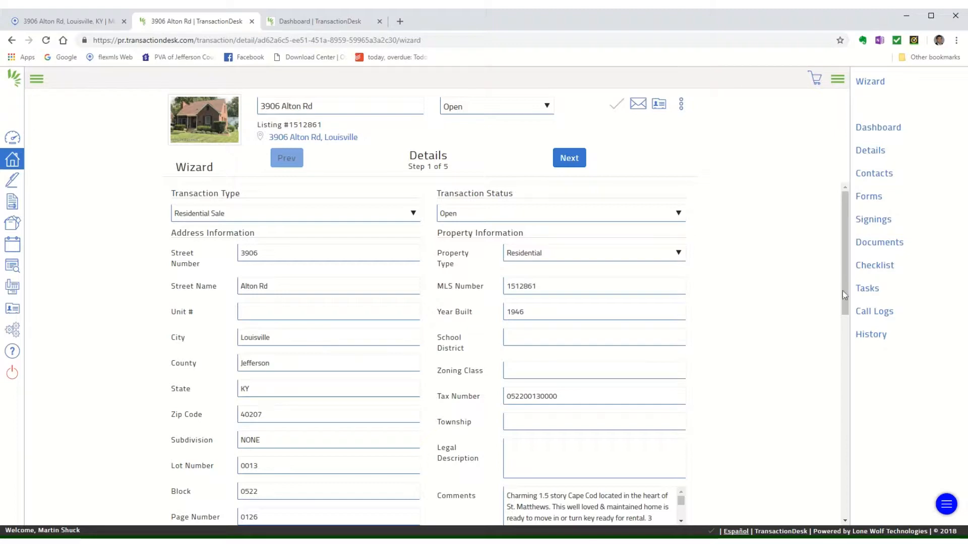
{"action": "left_click_drag", "start_coordinate": [846, 293], "coordinate": [762, 160]}
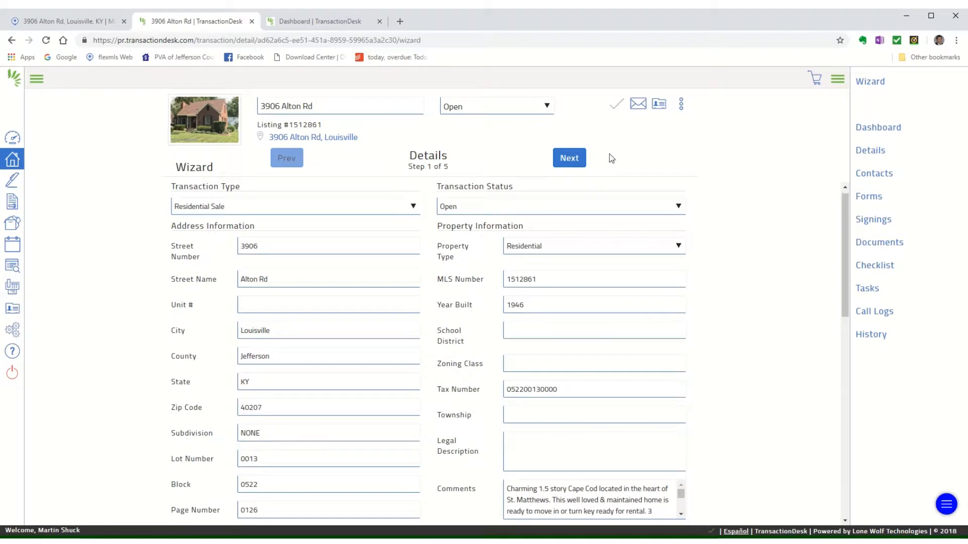
{"action": "left_click", "coordinate": [561, 161]}
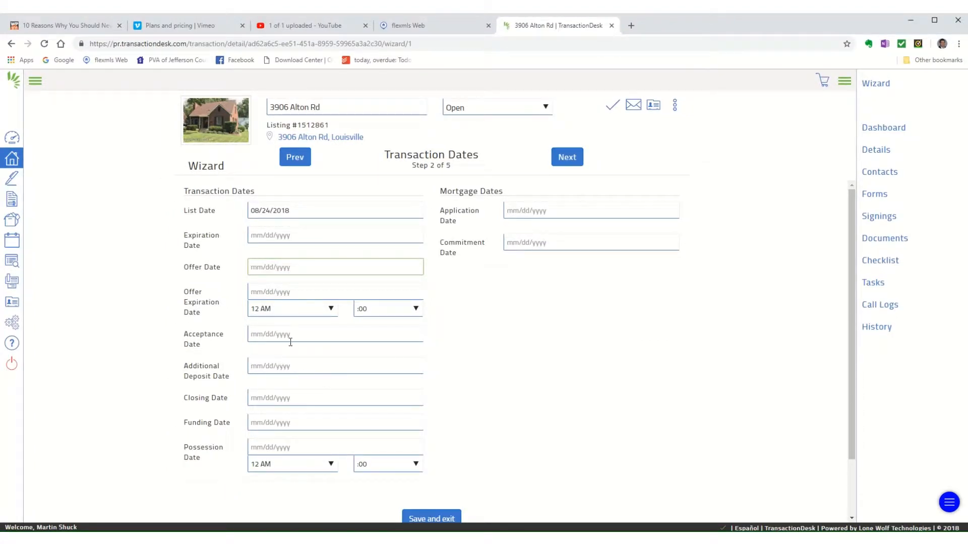
Step: Set the Offer Date to 09/14/2018 and continue to the Contacts step
{"action": "left_click", "coordinate": [252, 266]}
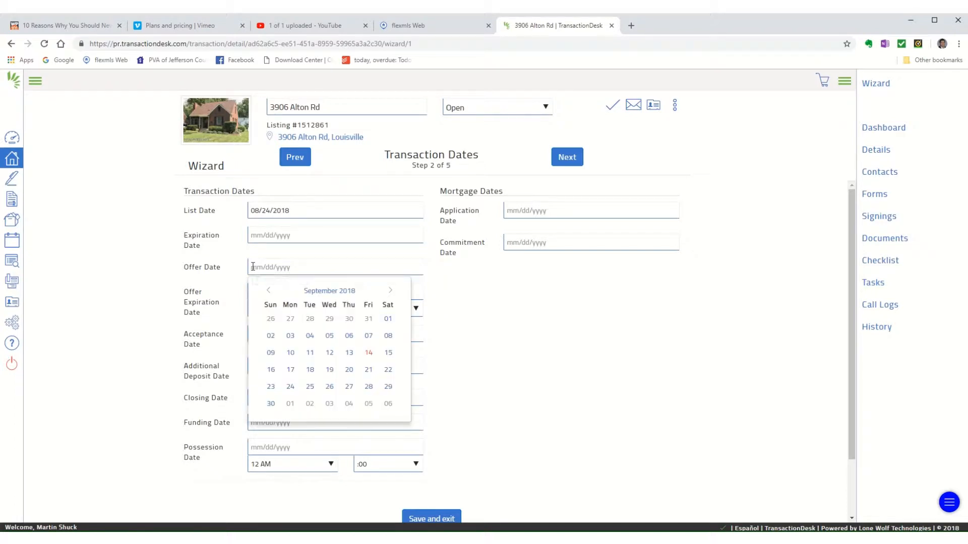
{"action": "left_click", "coordinate": [368, 352]}
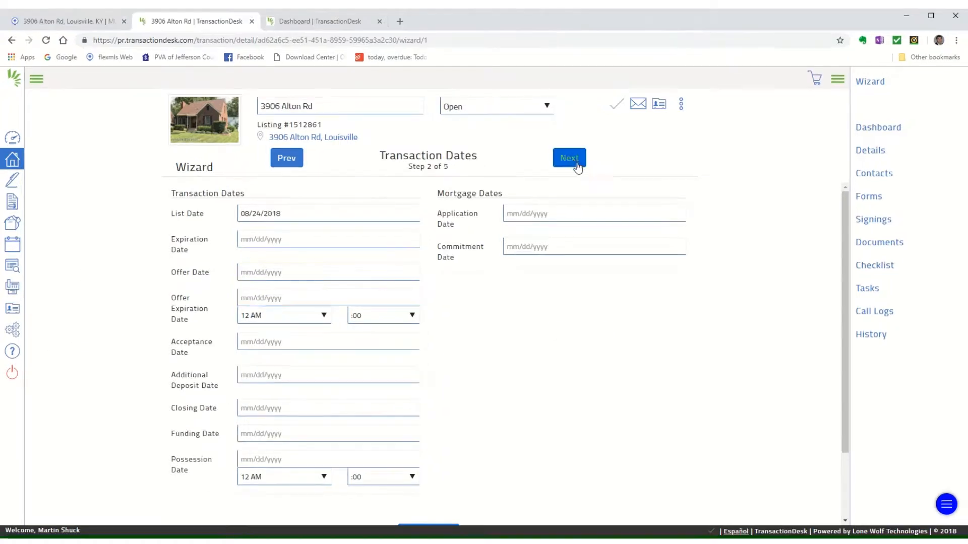
{"action": "left_click", "coordinate": [573, 160]}
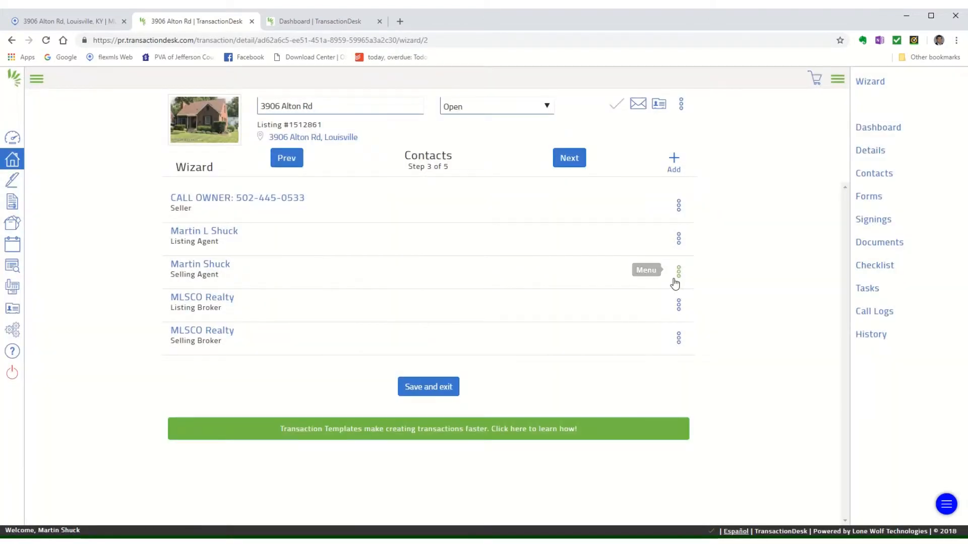
Step: Start a new transaction contact from the Contacts step's Add menu
{"action": "left_click", "coordinate": [681, 162]}
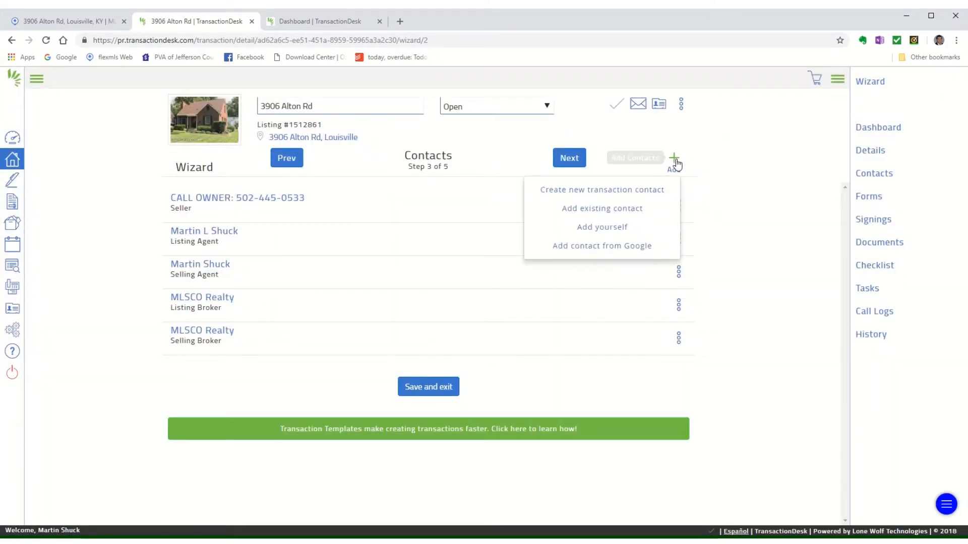
{"action": "left_click", "coordinate": [601, 195]}
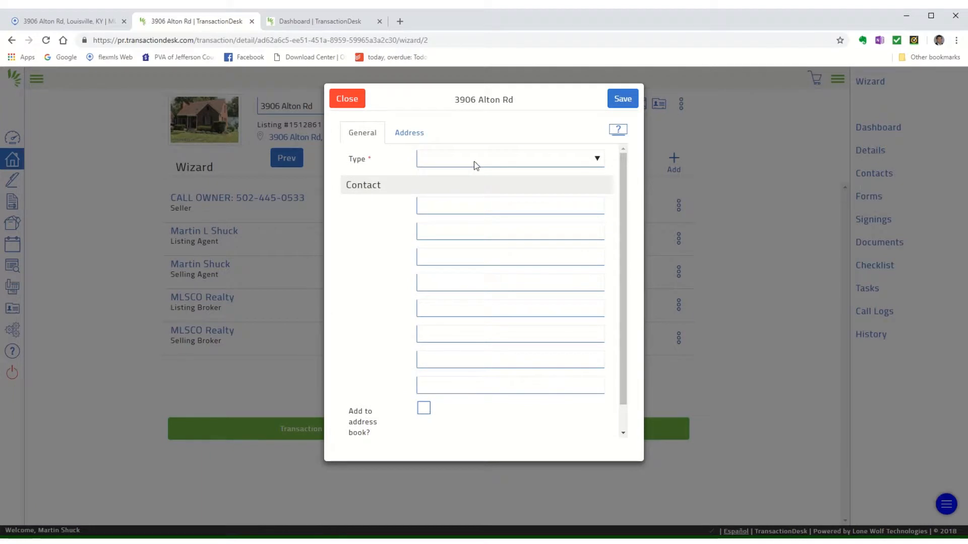
Step: Make the new contact a Buyer and fill the first and last name from saved suggestions
{"action": "left_click", "coordinate": [475, 164]}
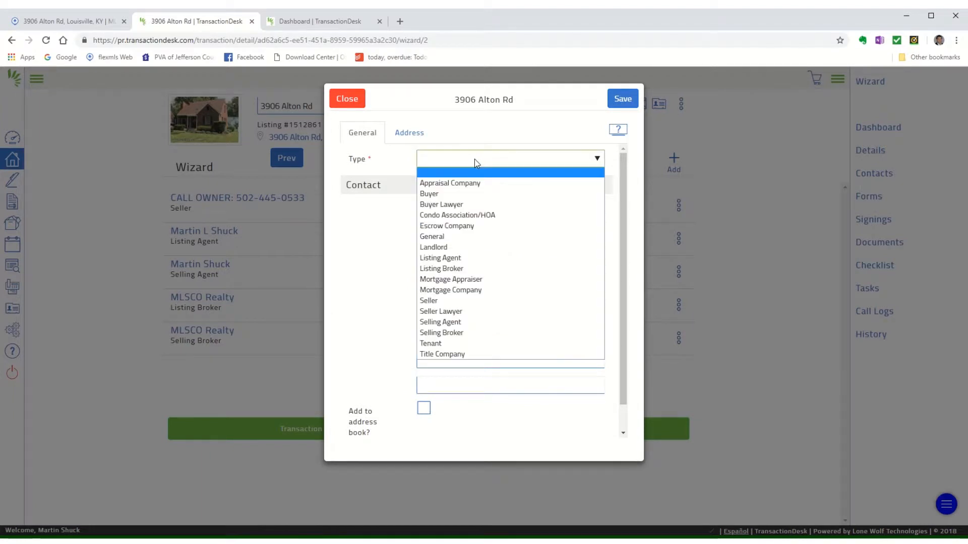
{"action": "left_click", "coordinate": [442, 195]}
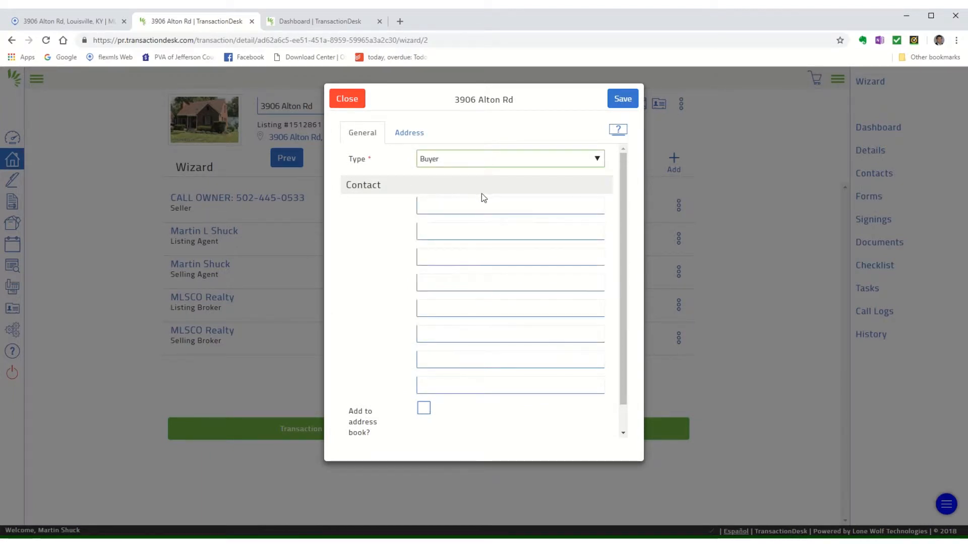
{"action": "left_click", "coordinate": [455, 206]}
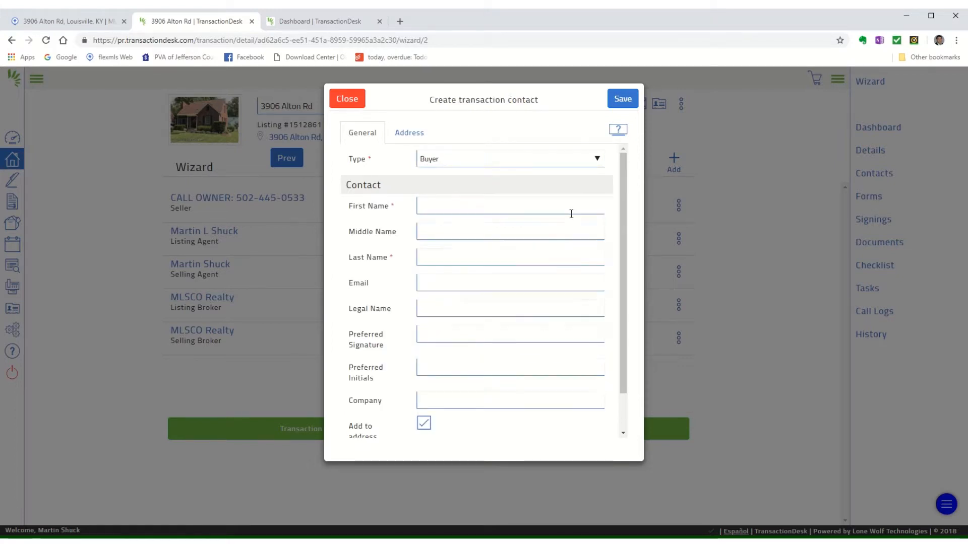
{"action": "left_click", "coordinate": [484, 209]}
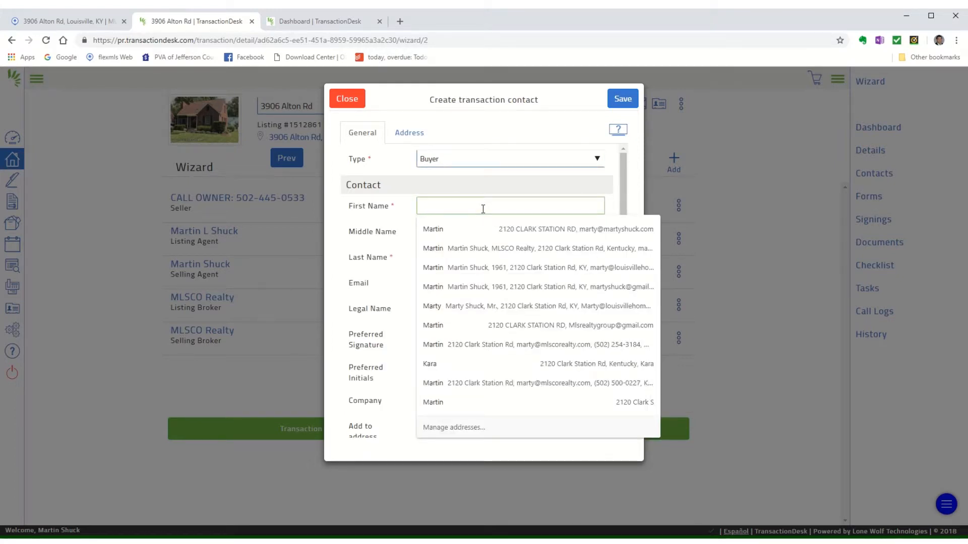
{"action": "type", "text": "Marty"}
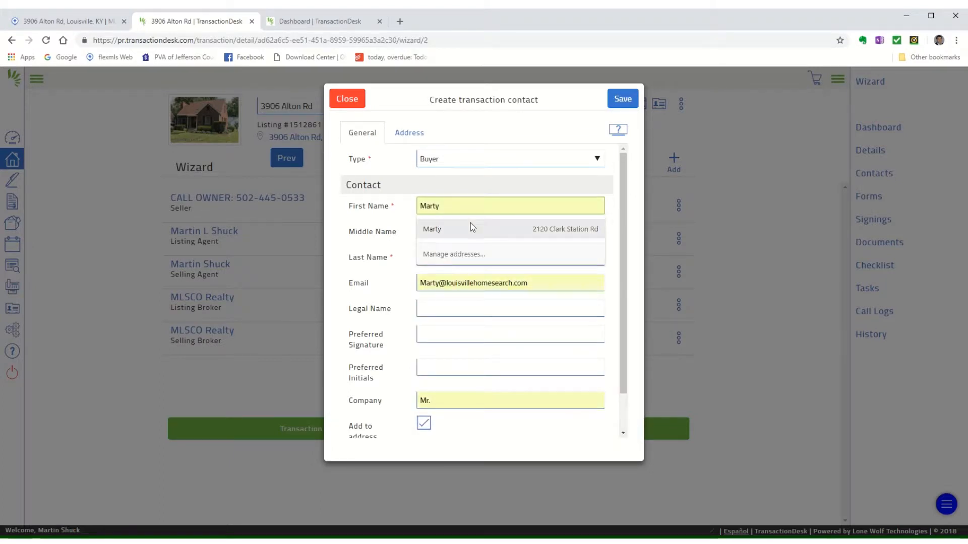
{"action": "left_click", "coordinate": [471, 225]}
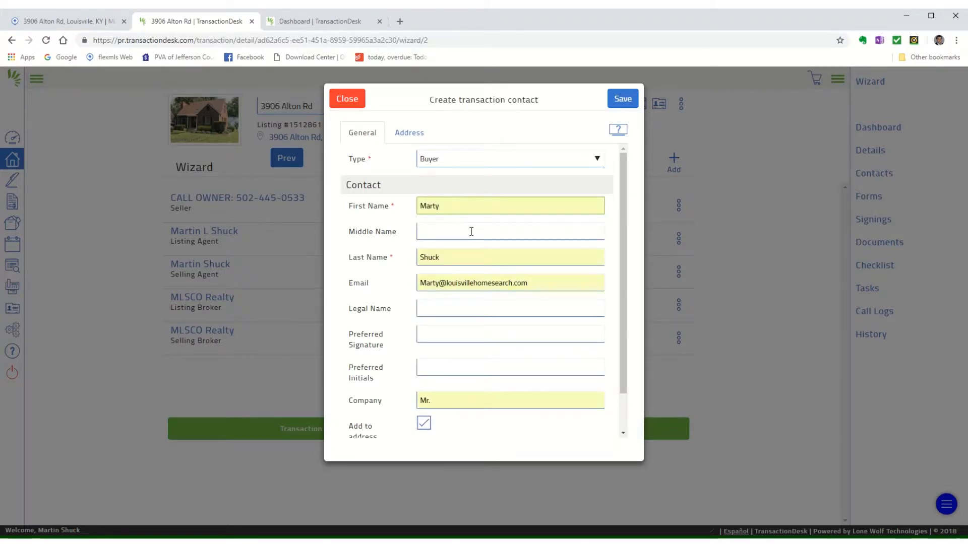
{"action": "left_click", "coordinate": [459, 256]}
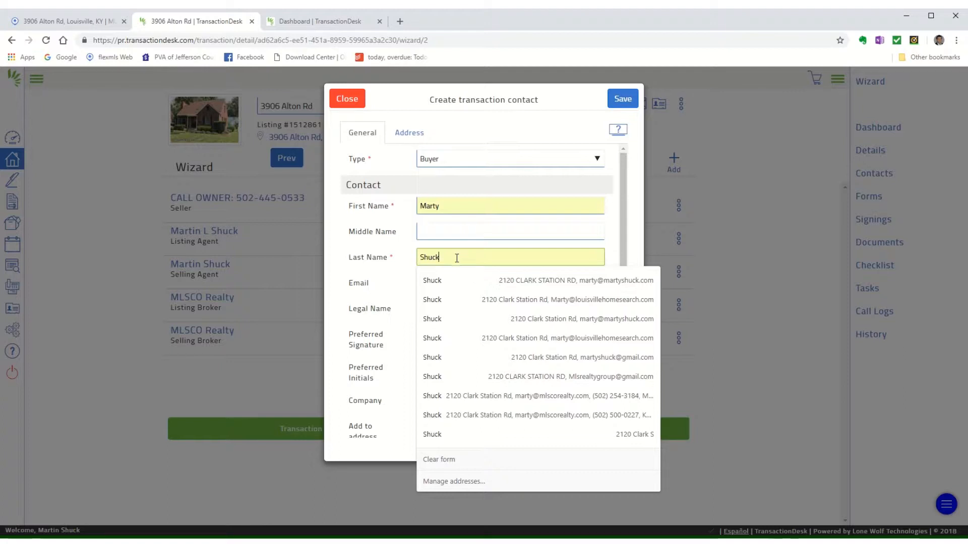
{"action": "left_click", "coordinate": [437, 285]}
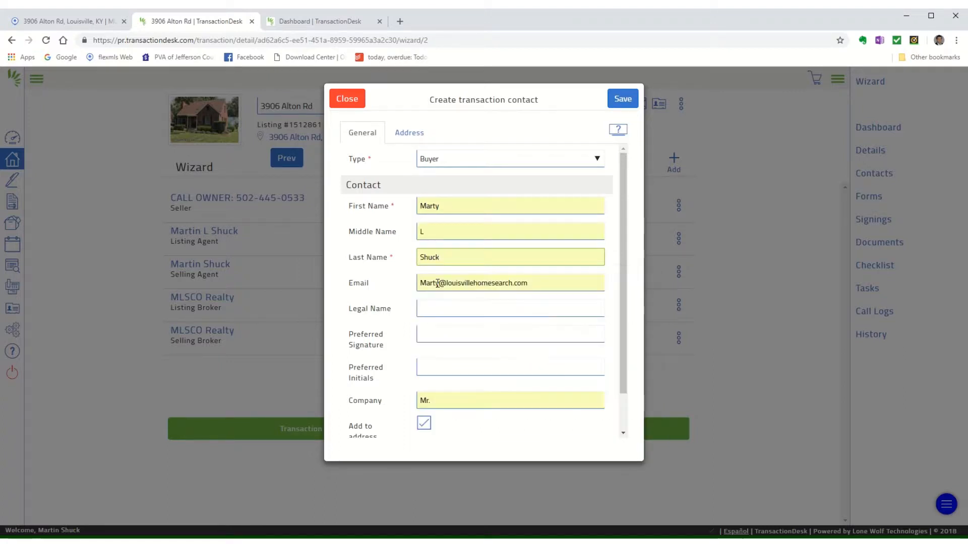
Step: Use the suggested buyer email, keep 'Add to address book?' checked, and save the contact
{"action": "left_click", "coordinate": [537, 286]}
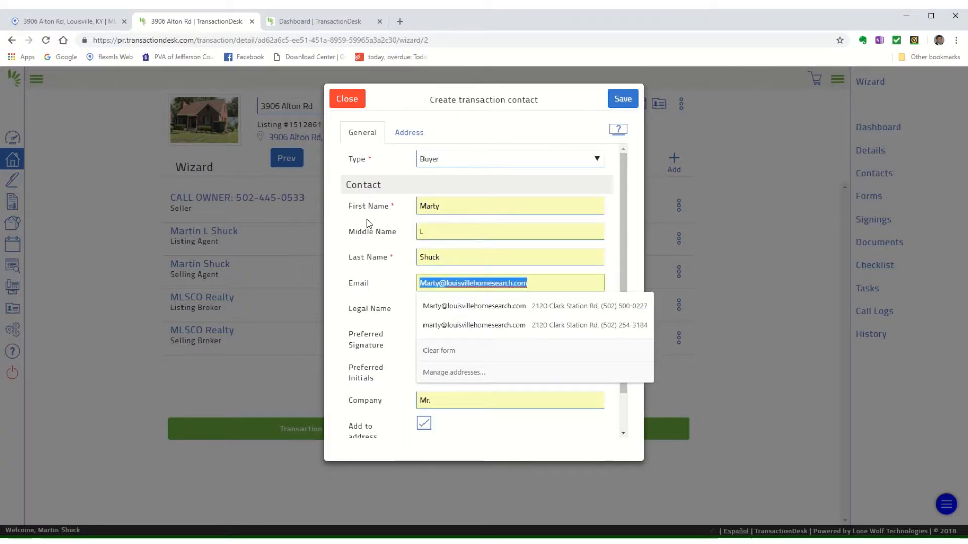
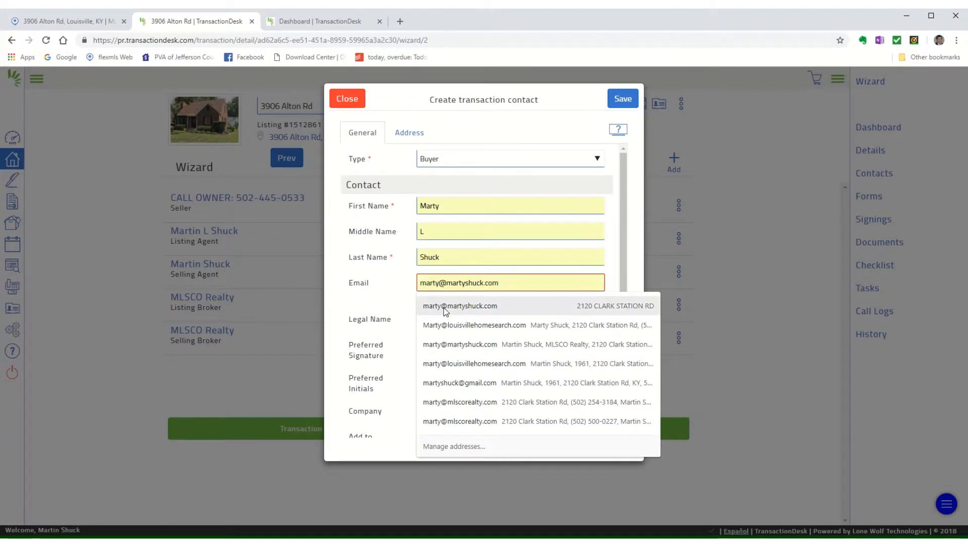
{"action": "left_click", "coordinate": [446, 309]}
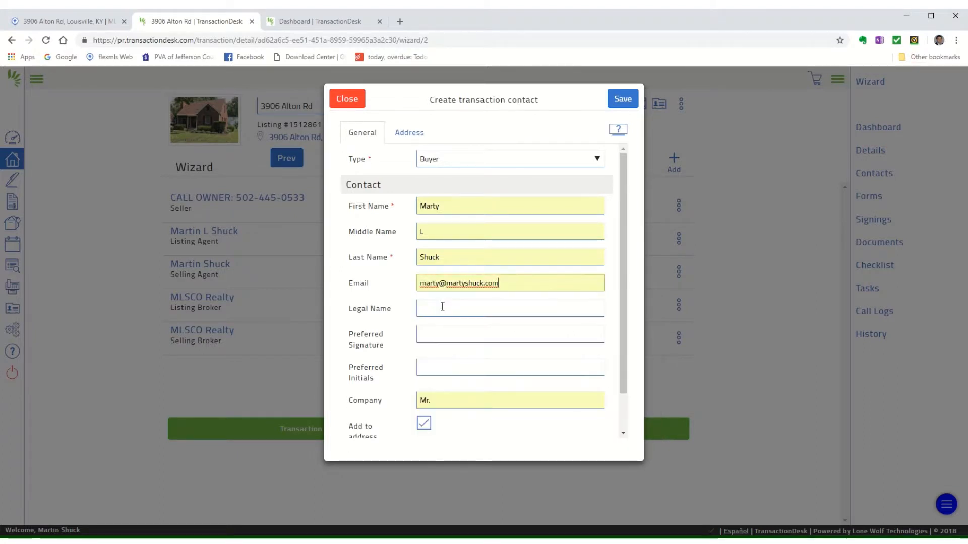
{"action": "scroll", "coordinate": [485, 371], "scroll_direction": "down", "scroll_amount": 1}
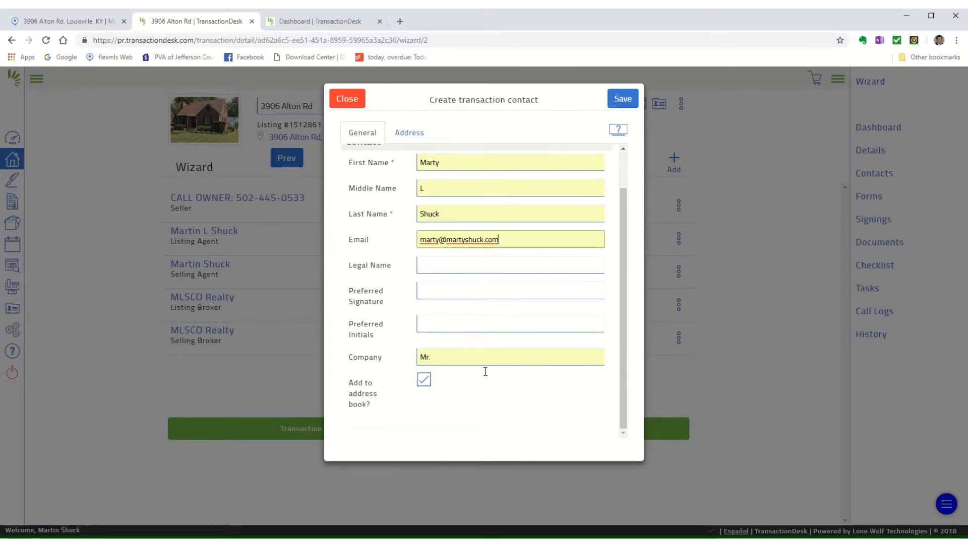
{"action": "scroll", "coordinate": [486, 276], "scroll_direction": "up", "scroll_amount": 1}
{"action": "scroll", "coordinate": [440, 326], "scroll_direction": "down", "scroll_amount": 1}
{"action": "left_click", "coordinate": [424, 382]}
{"action": "left_click", "coordinate": [423, 381]}
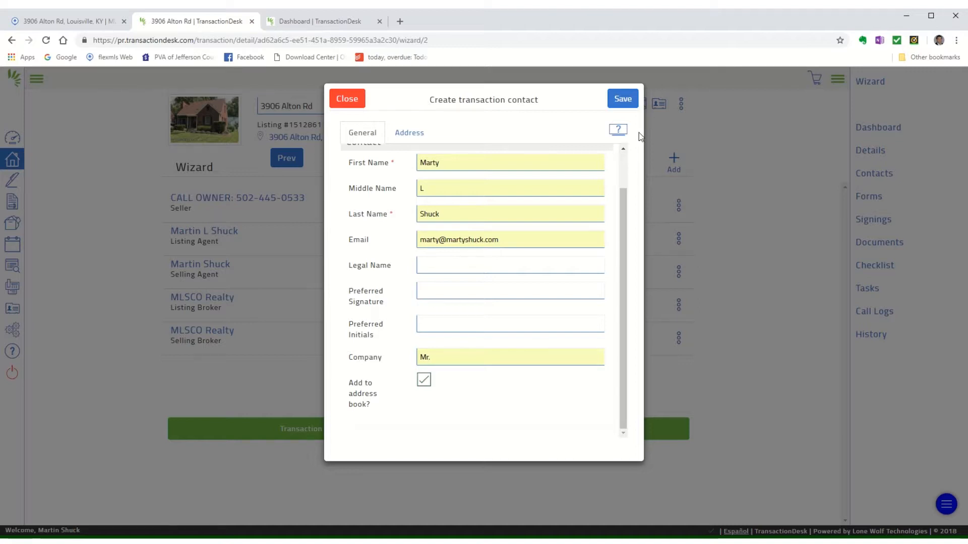
{"action": "left_click", "coordinate": [624, 99]}
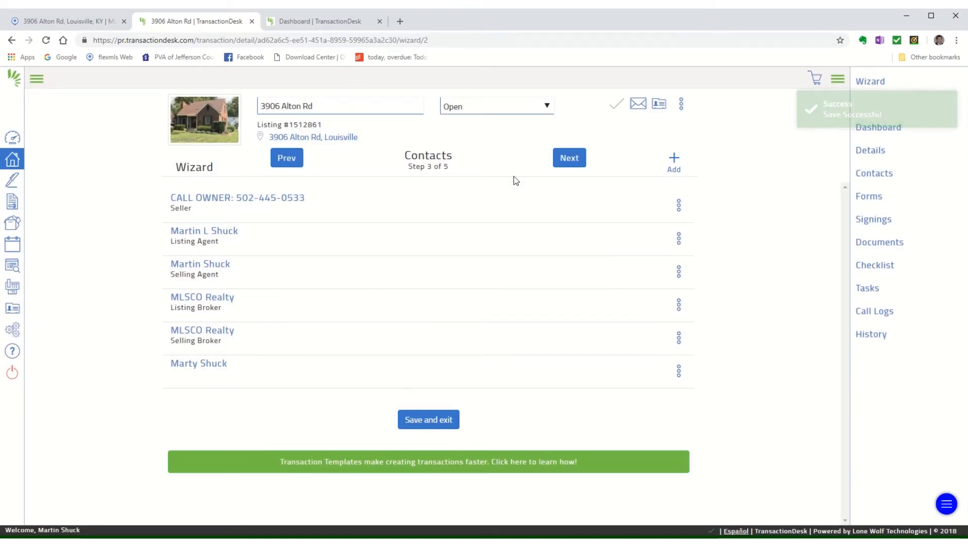
Step: Continue to the Forms step and bring up the Add forms to transaction window
{"action": "left_click", "coordinate": [563, 162]}
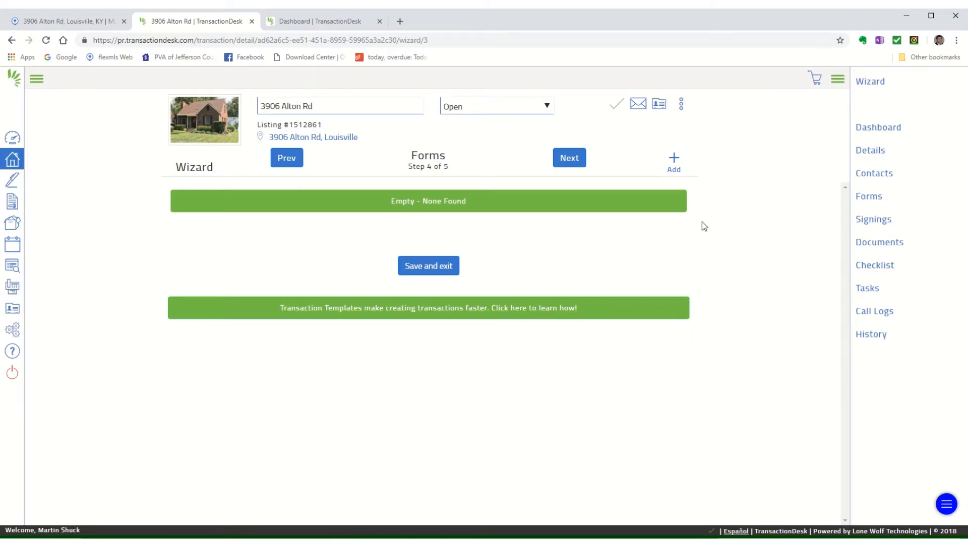
{"action": "left_click", "coordinate": [674, 161]}
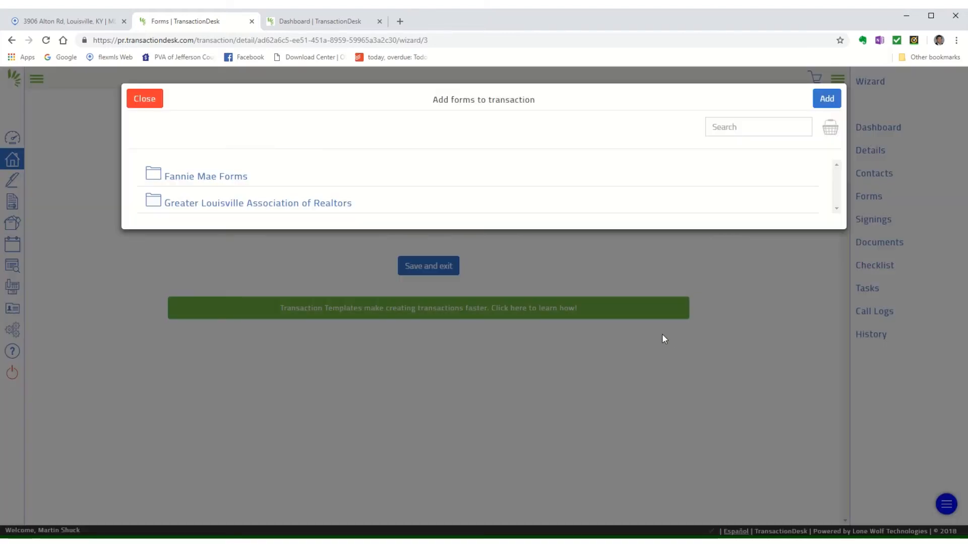
Step: In the Greater Louisville Association of Realtors folder, select Consumer Guide To Agency Relationships Dual [No Designated Agency]
{"action": "left_click", "coordinate": [317, 203]}
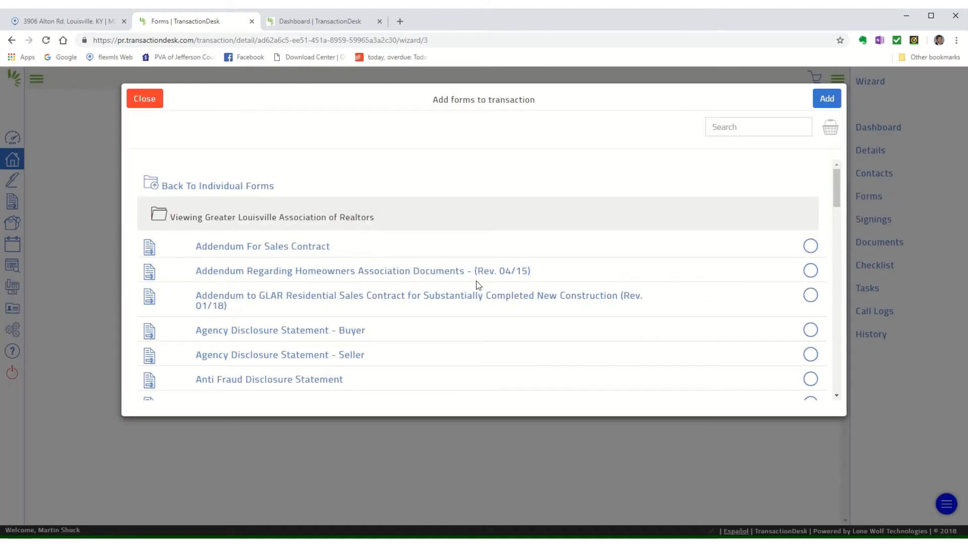
{"action": "scroll", "coordinate": [575, 253], "scroll_direction": "down", "scroll_amount": 3}
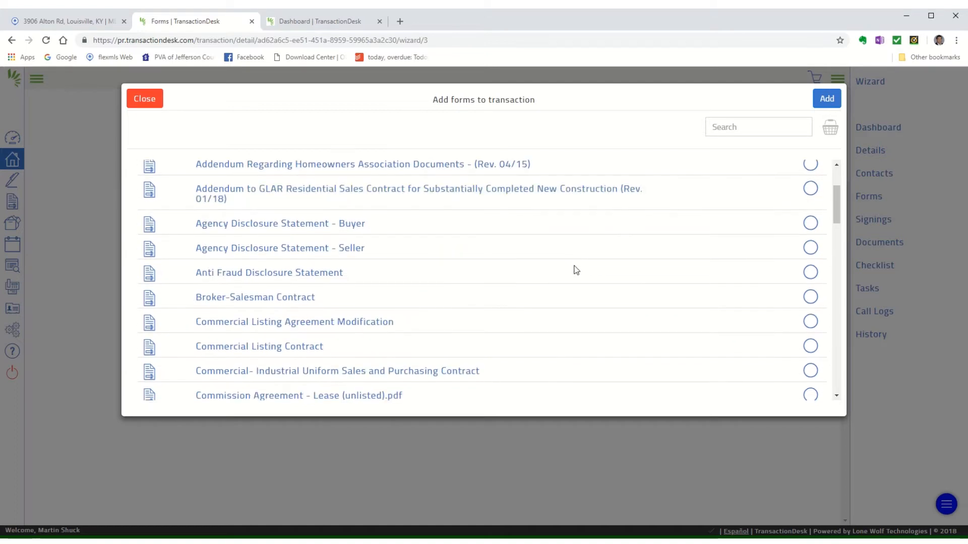
{"action": "scroll", "coordinate": [574, 267], "scroll_direction": "up", "scroll_amount": 1}
{"action": "scroll", "coordinate": [244, 264], "scroll_direction": "down", "scroll_amount": 6}
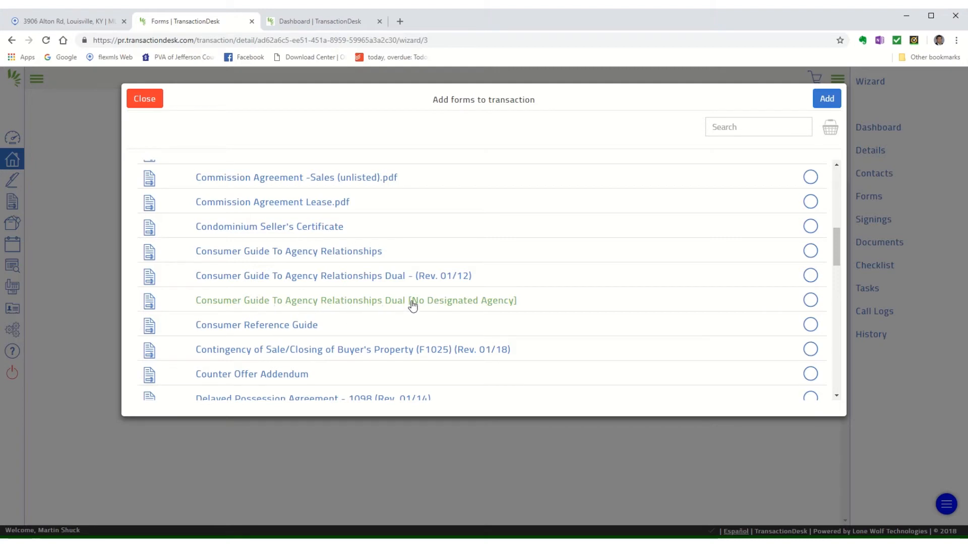
{"action": "left_click", "coordinate": [810, 300]}
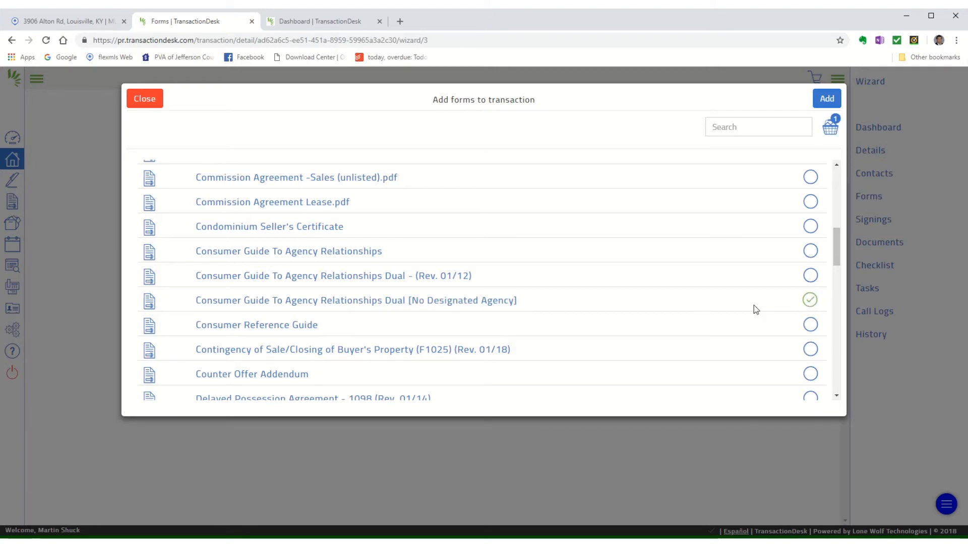
Step: Also select Agency Disclosure Statement - Buyer and Residential Sales Contract (Rev. 02/18), then add all three
{"action": "scroll", "coordinate": [741, 309], "scroll_direction": "up", "scroll_amount": 5}
{"action": "scroll", "coordinate": [733, 309], "scroll_direction": "up", "scroll_amount": 2}
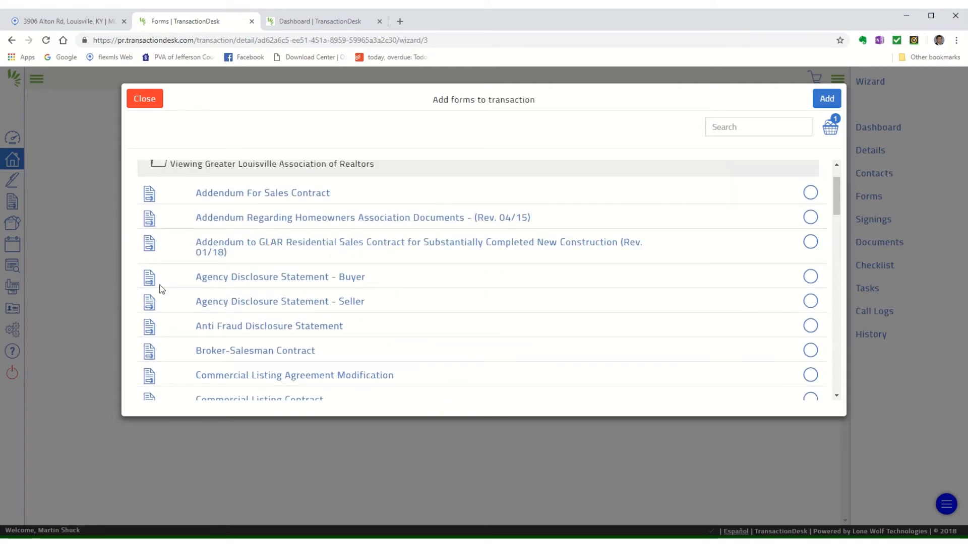
{"action": "left_click", "coordinate": [810, 277]}
{"action": "scroll", "coordinate": [549, 286], "scroll_direction": "down", "scroll_amount": 4}
{"action": "scroll", "coordinate": [551, 286], "scroll_direction": "down", "scroll_amount": 8}
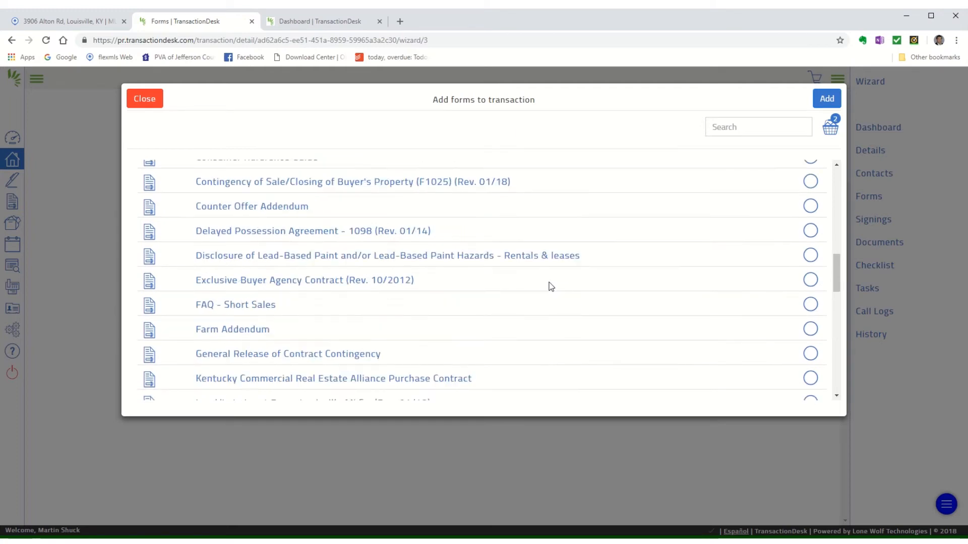
{"action": "scroll", "coordinate": [407, 293], "scroll_direction": "down", "scroll_amount": 4}
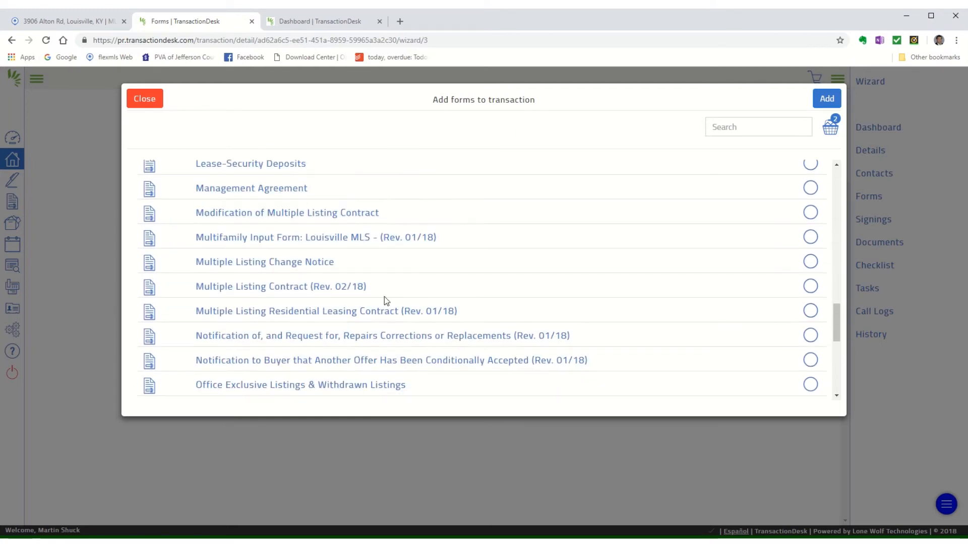
{"action": "scroll", "coordinate": [353, 324], "scroll_direction": "down", "scroll_amount": 3}
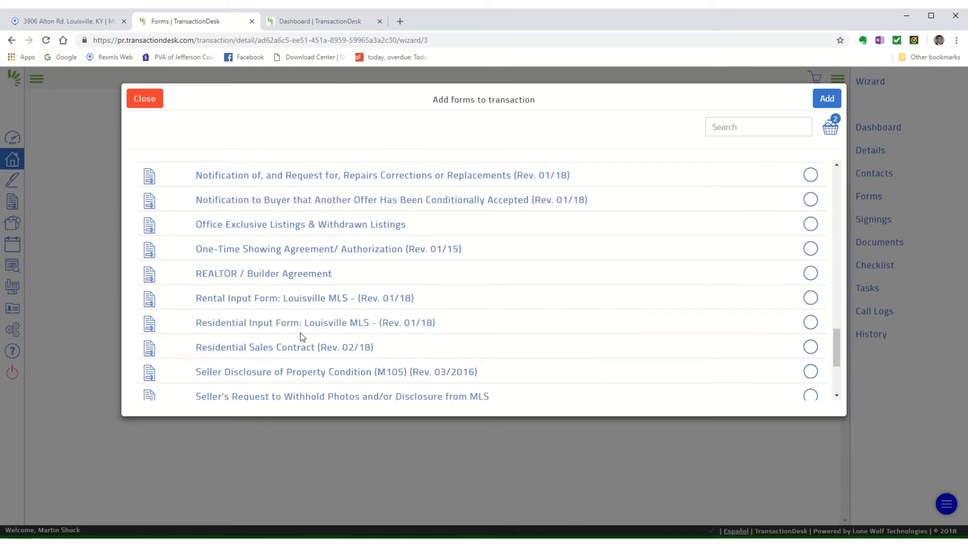
{"action": "left_click", "coordinate": [809, 348]}
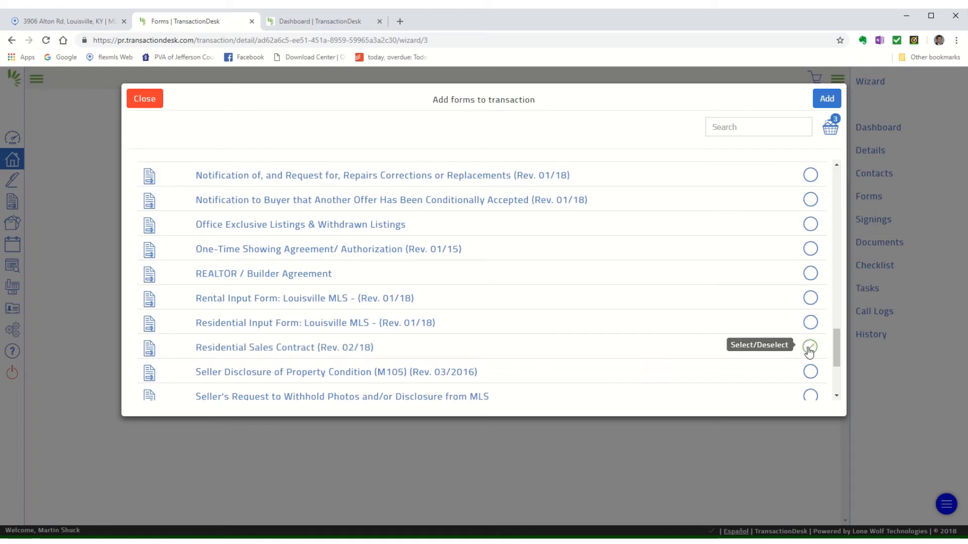
{"action": "left_click", "coordinate": [829, 103]}
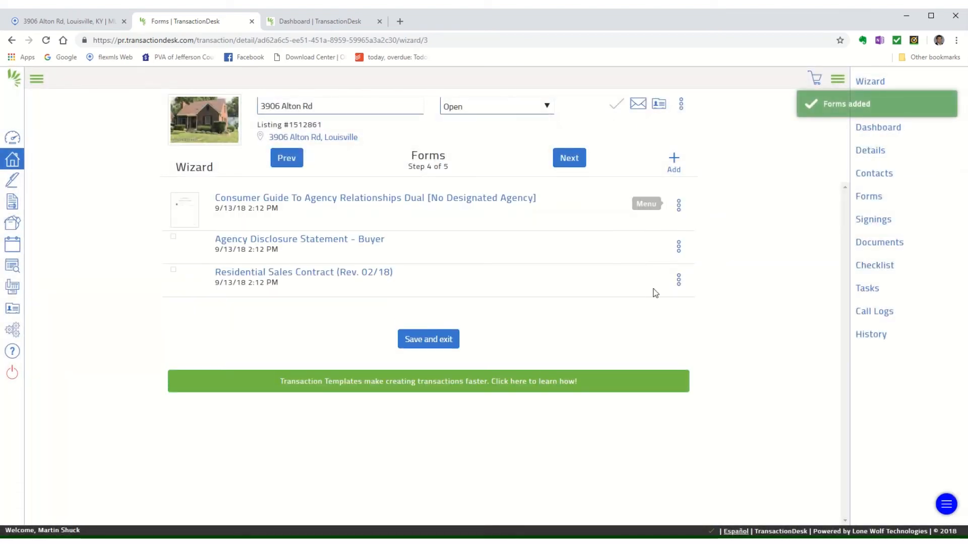
Step: Pass the Documents step and finish the wizard to load the transaction overview
{"action": "left_click", "coordinate": [571, 158]}
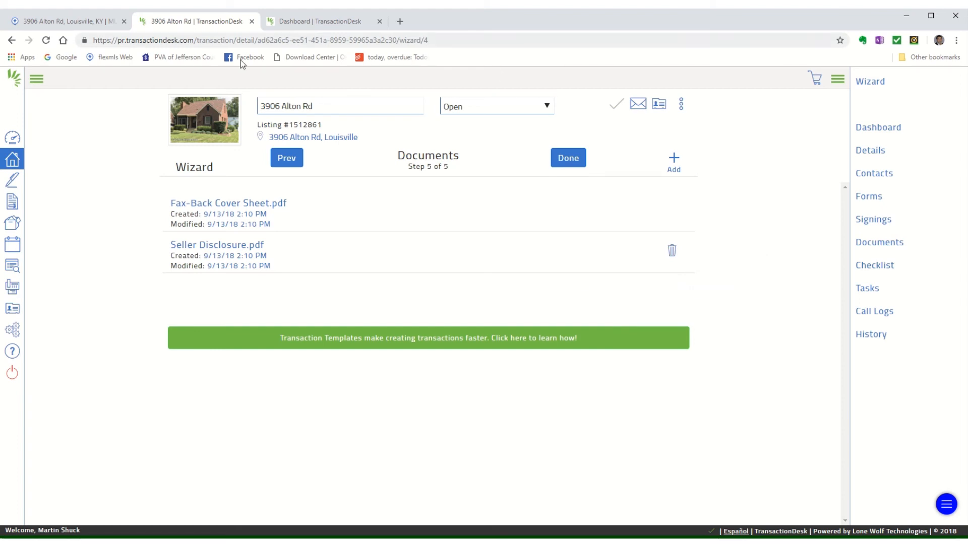
{"action": "left_click", "coordinate": [557, 160]}
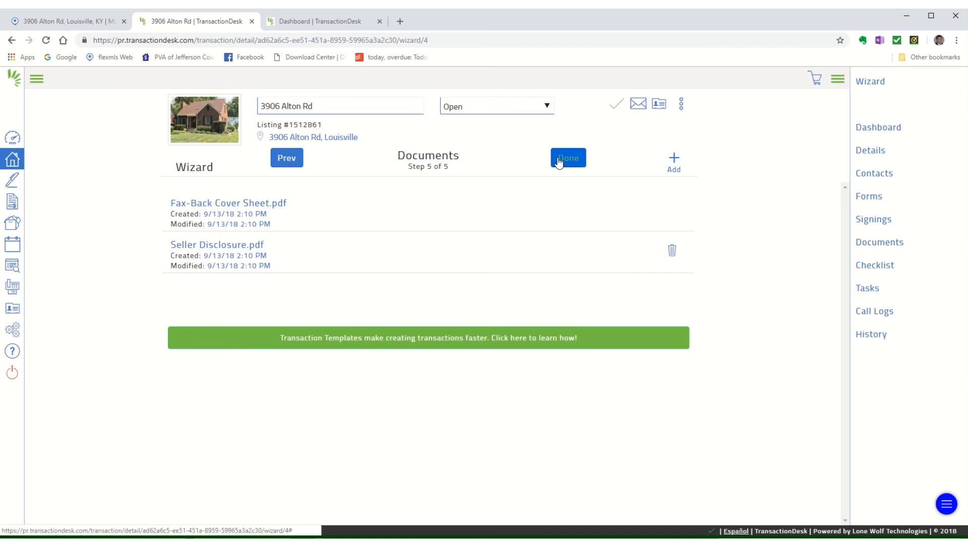